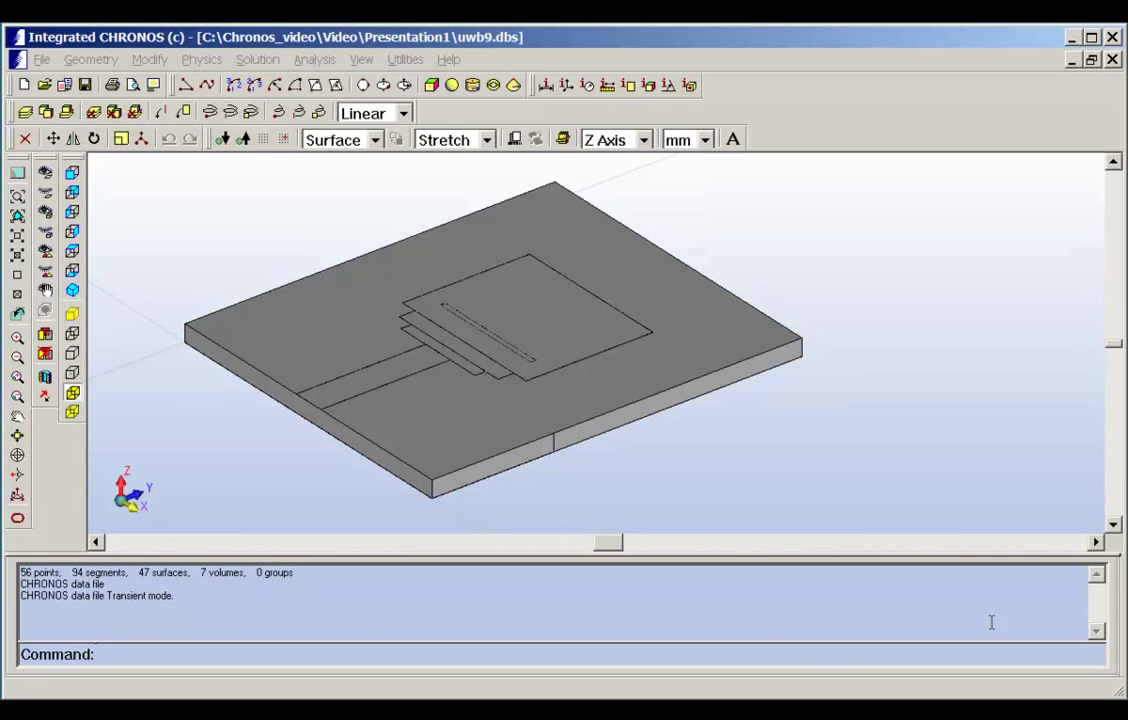
Open the Output Manager's time-domain results and set the status of Current - Inport # 1 to Hide
left_click(312, 61)
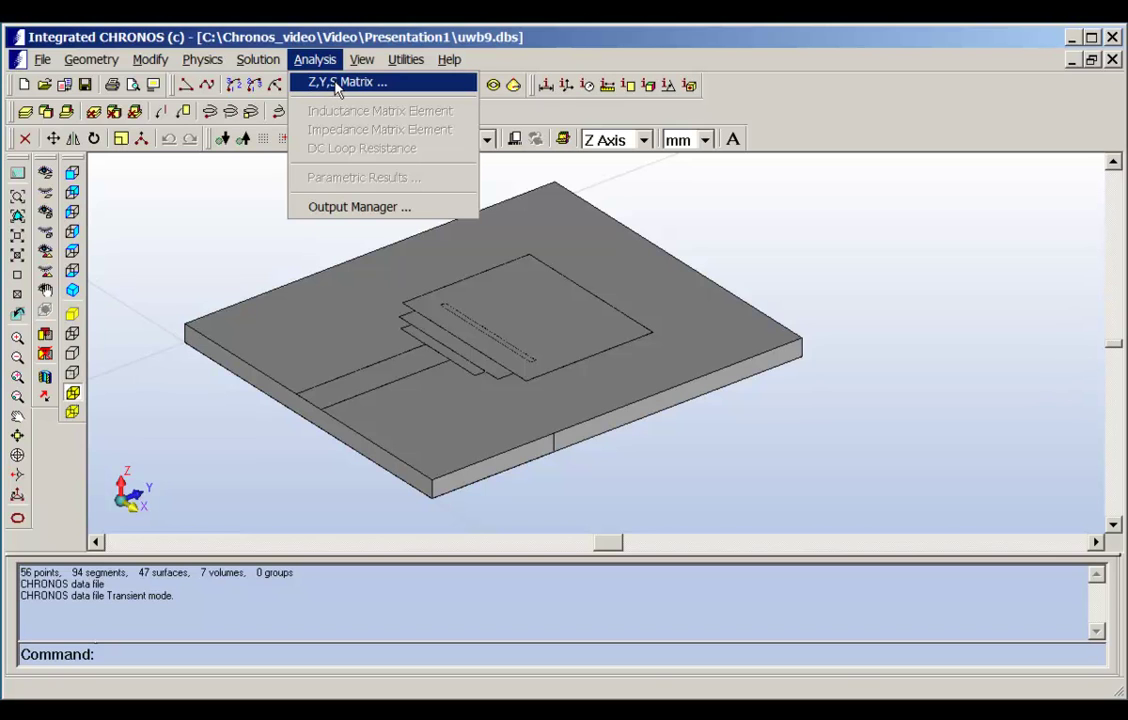
left_click(378, 210)
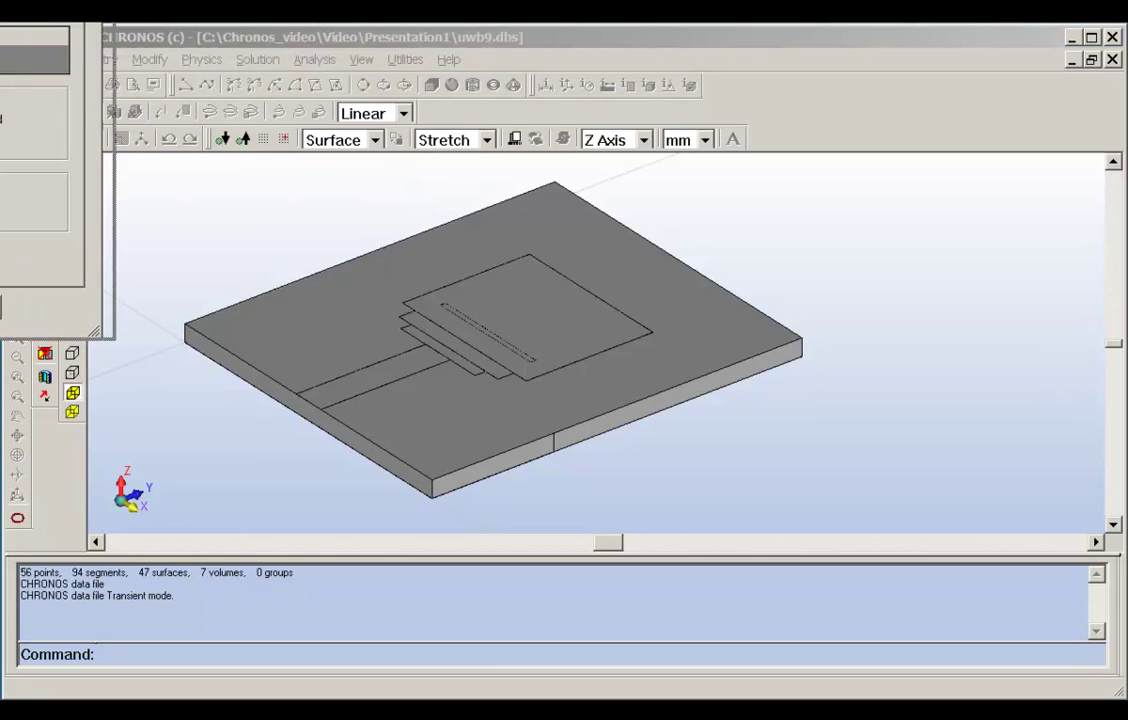
left_click_drag(2, 48, 642, 176)
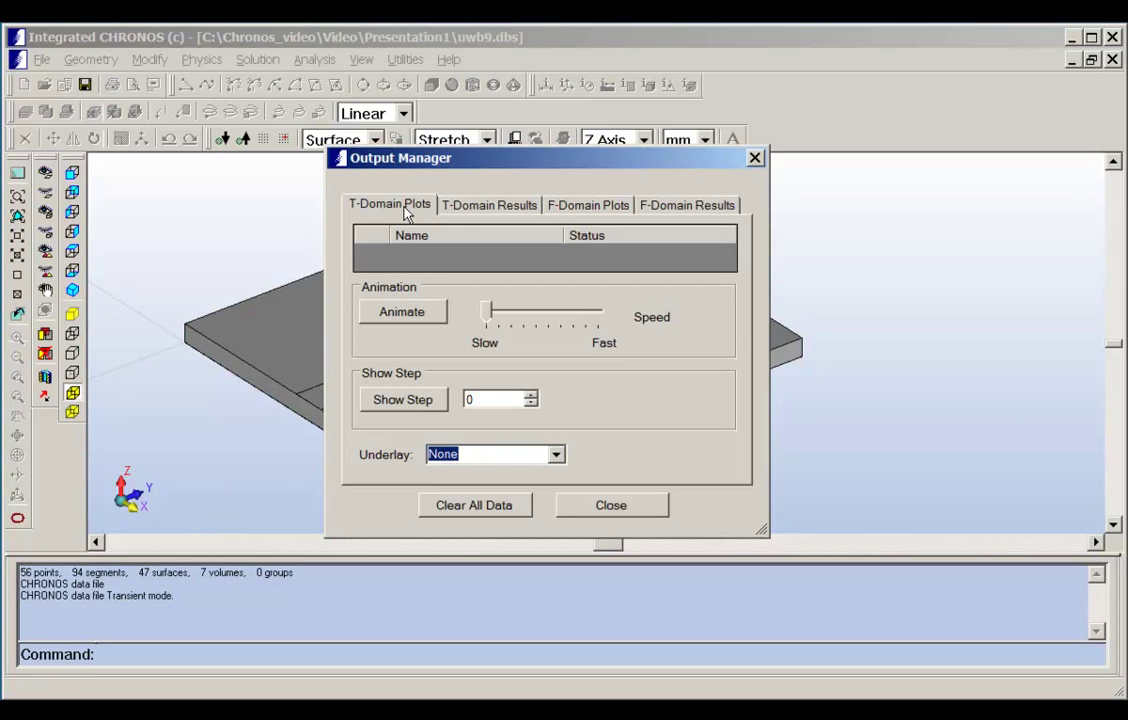
left_click(500, 208)
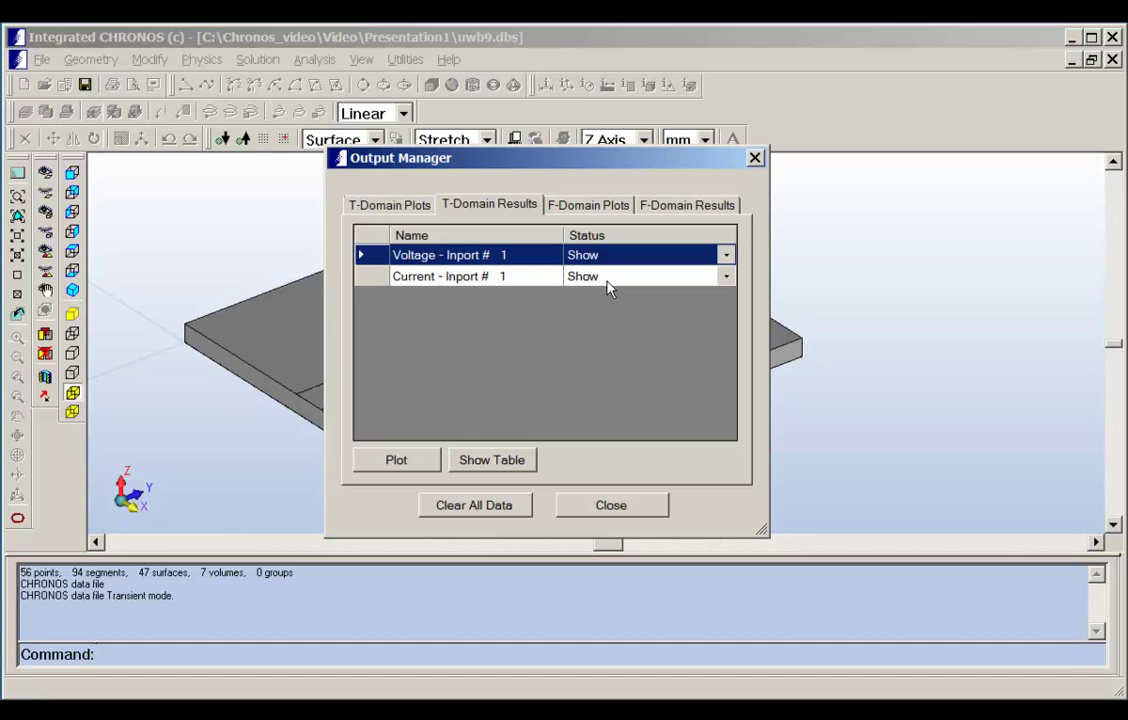
left_click(732, 284)
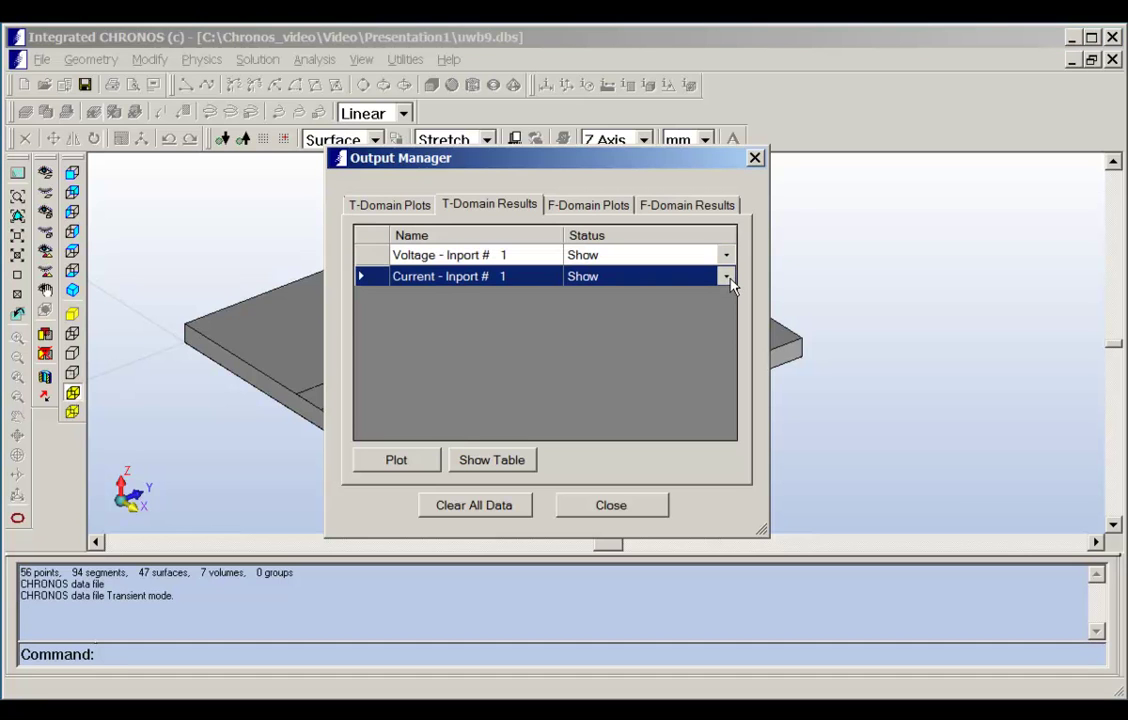
left_click(729, 284)
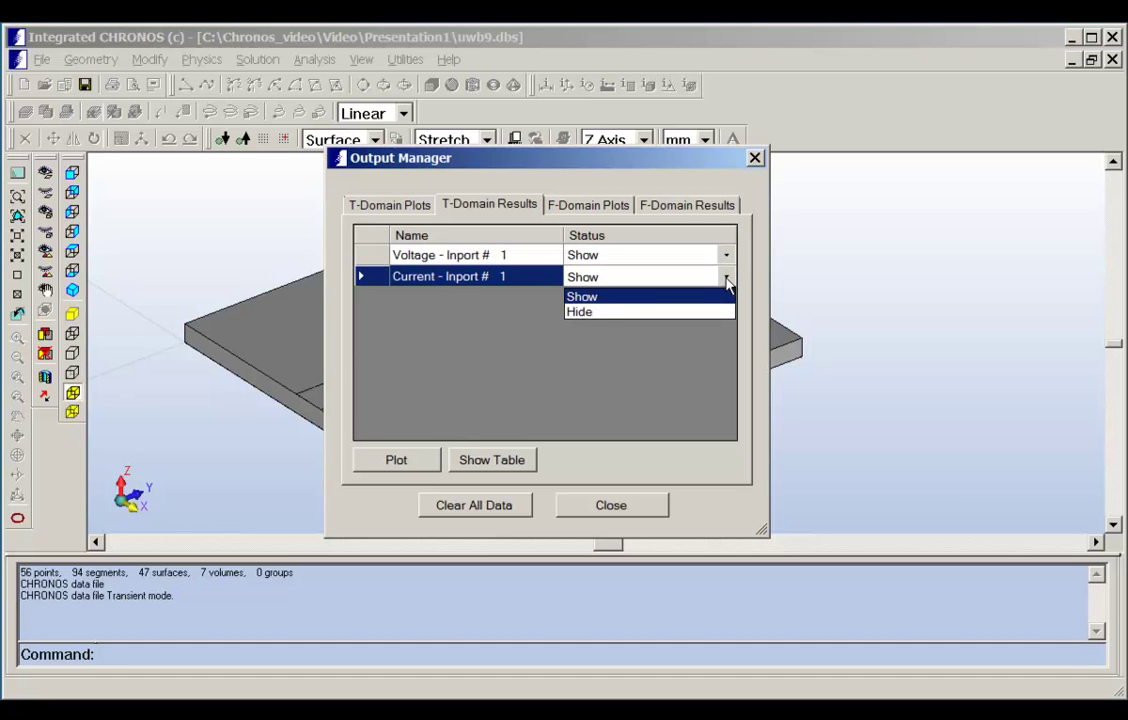
left_click(604, 316)
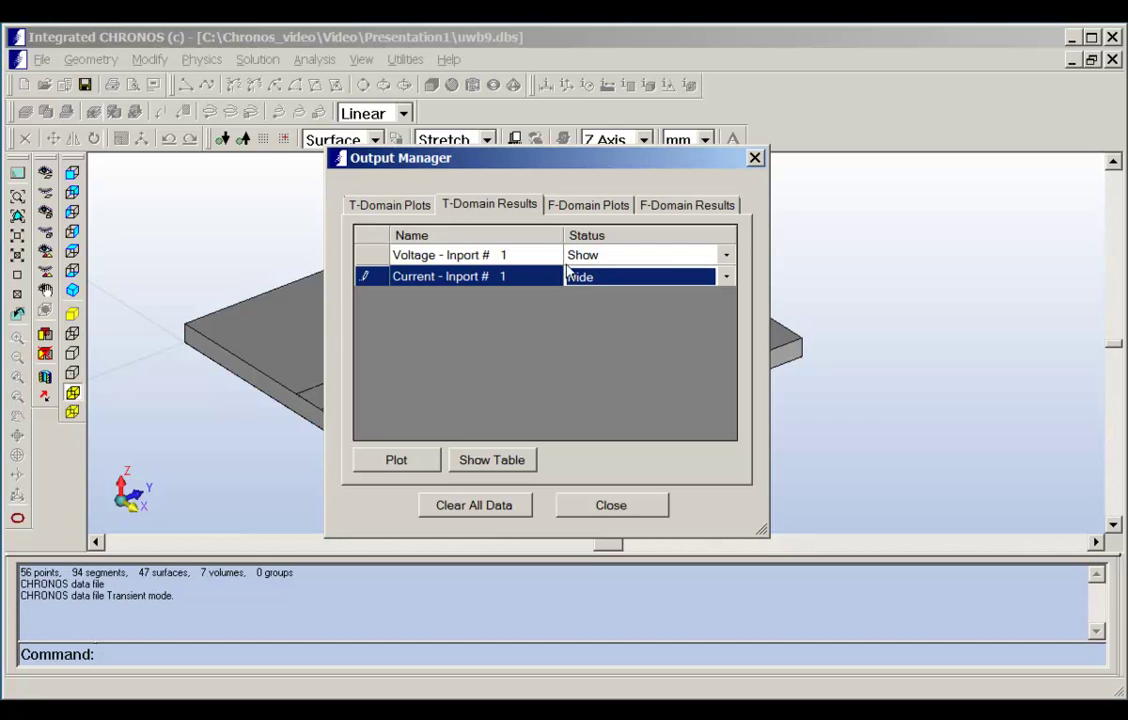
Plot the time-domain voltage of inport 1, examine how the signal decays over time, and close the graph
left_click(398, 461)
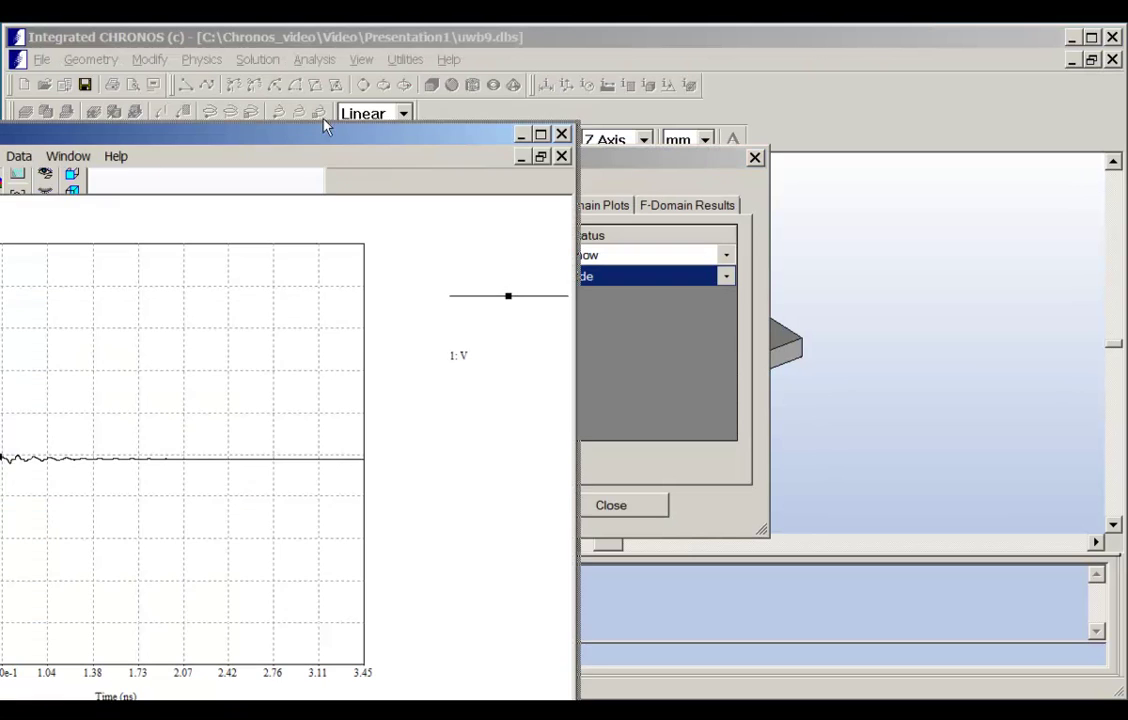
left_click_drag(20, 131, 343, 120)
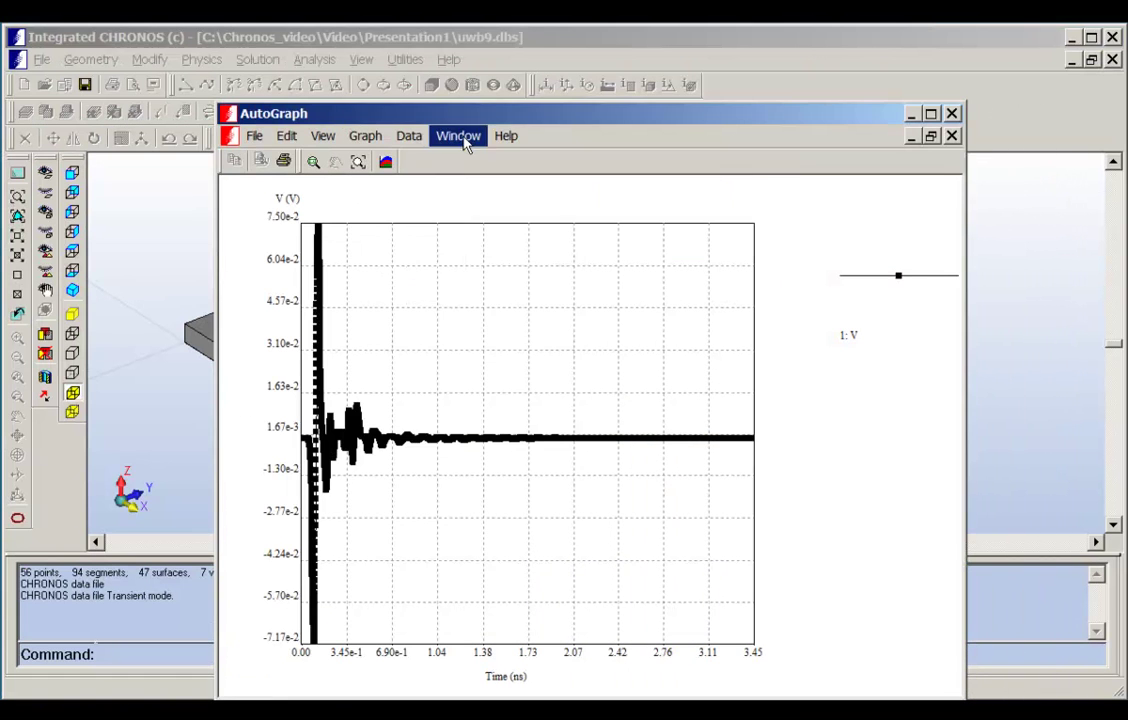
left_click_drag(504, 120, 489, 105)
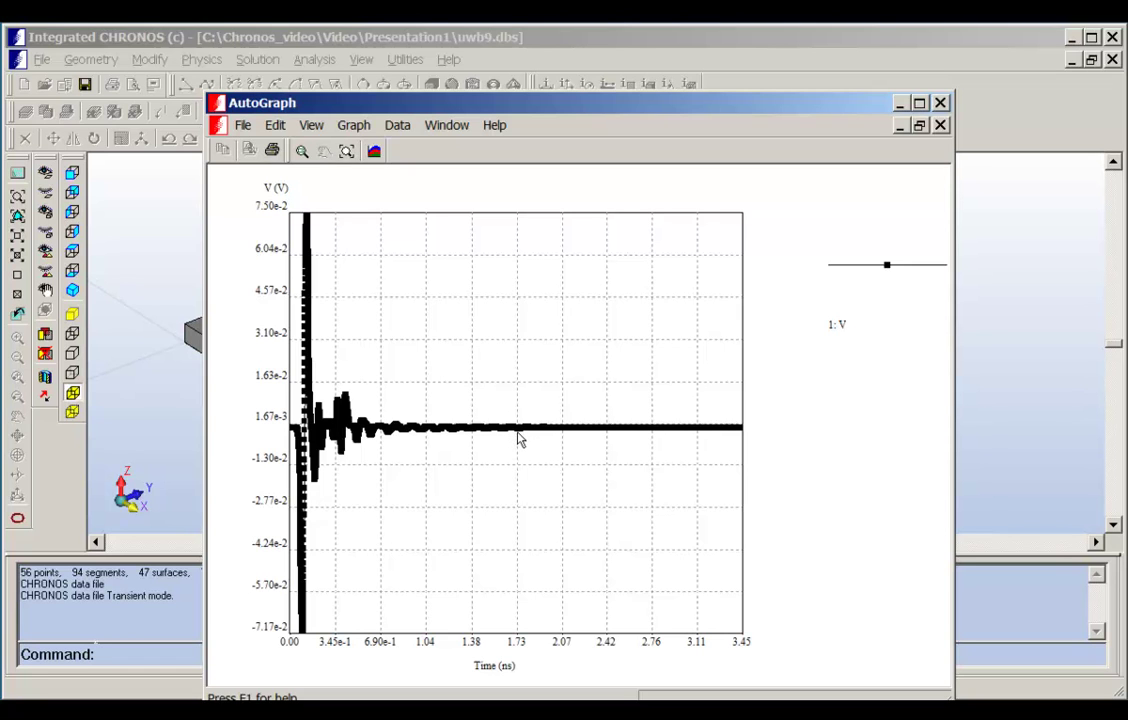
left_click(520, 437)
left_click(577, 430)
mouse_move(519, 433)
left_click(941, 104)
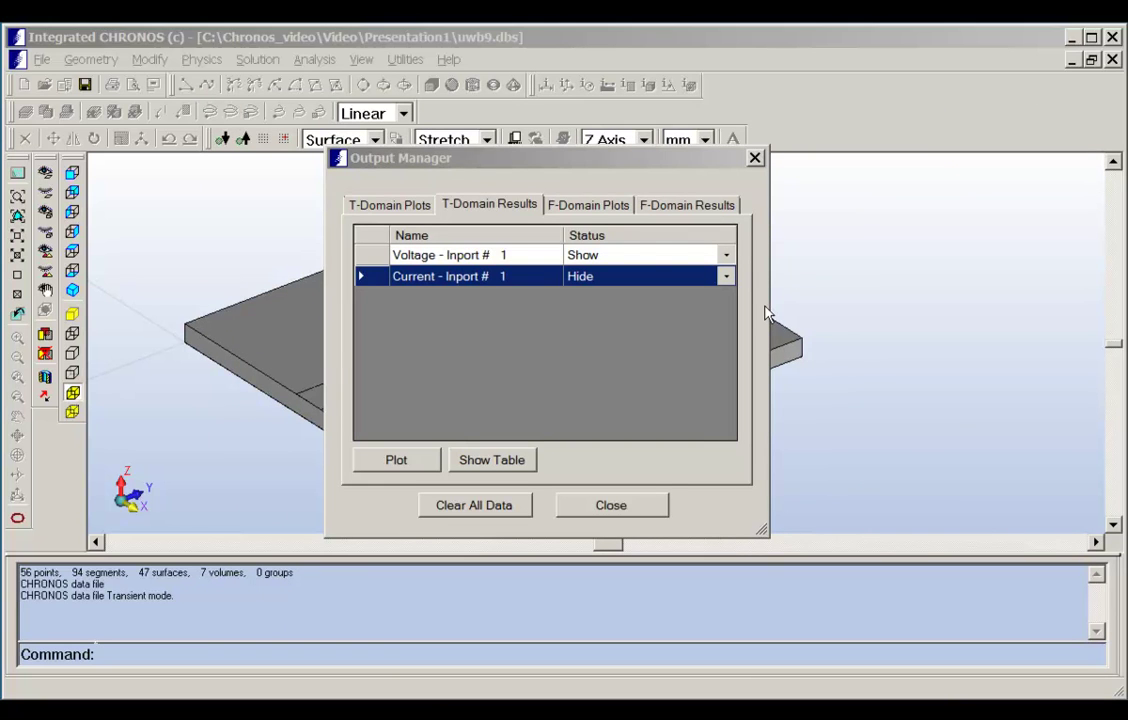
Plot the frequency-domain voltage of inport 1, examine its amplitude and phase curves, and close the graph and the Output Manager
left_click(597, 206)
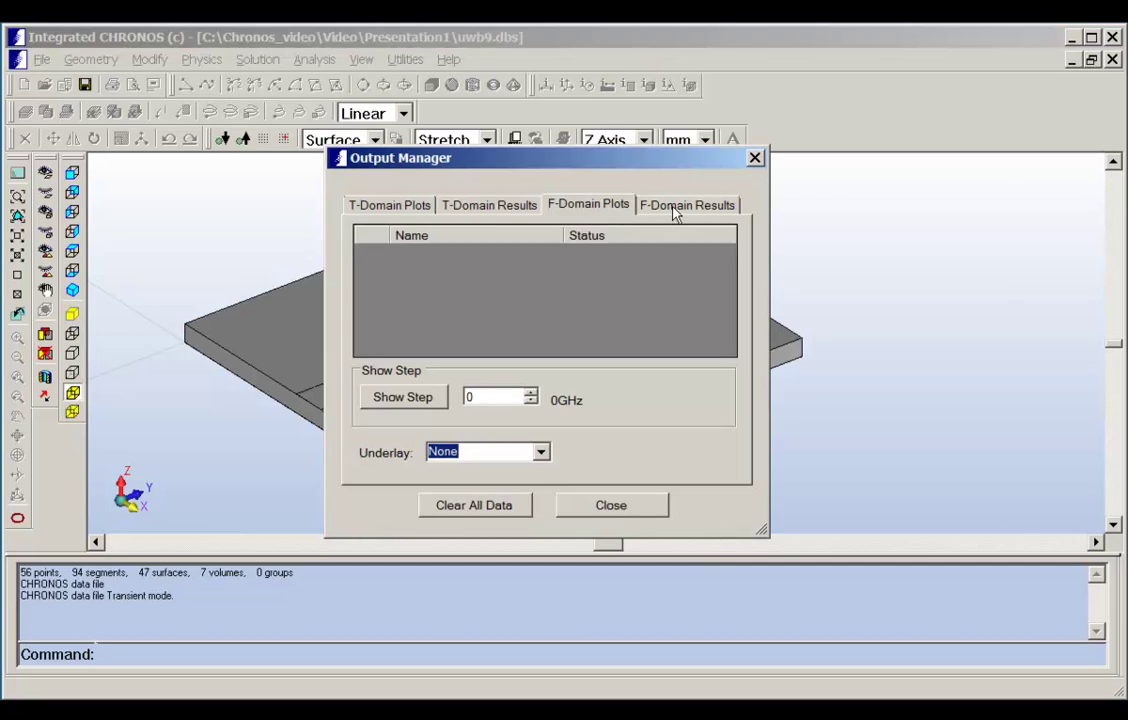
left_click(676, 208)
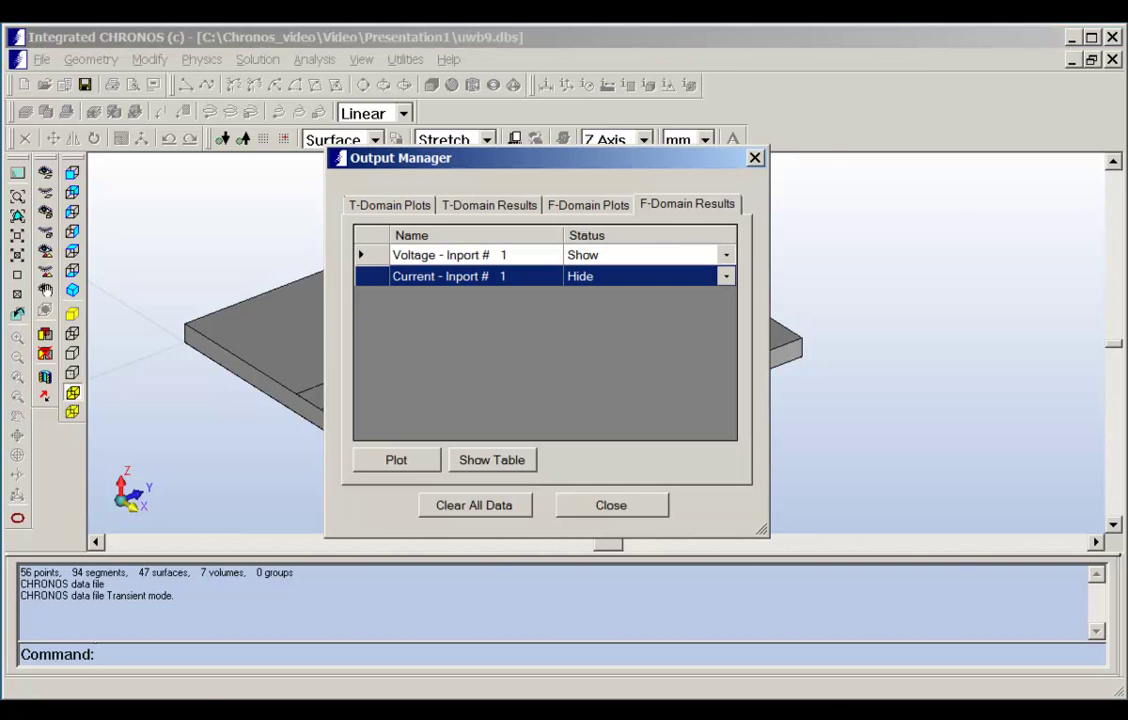
left_click(396, 460)
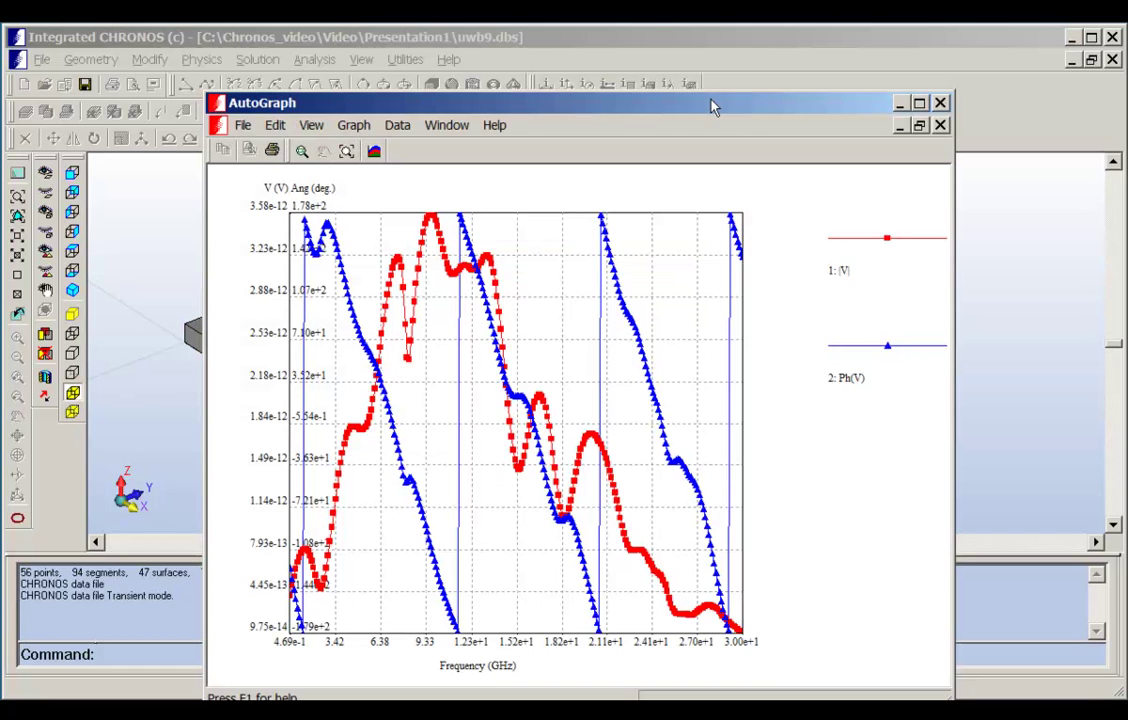
left_click_drag(712, 105, 709, 87)
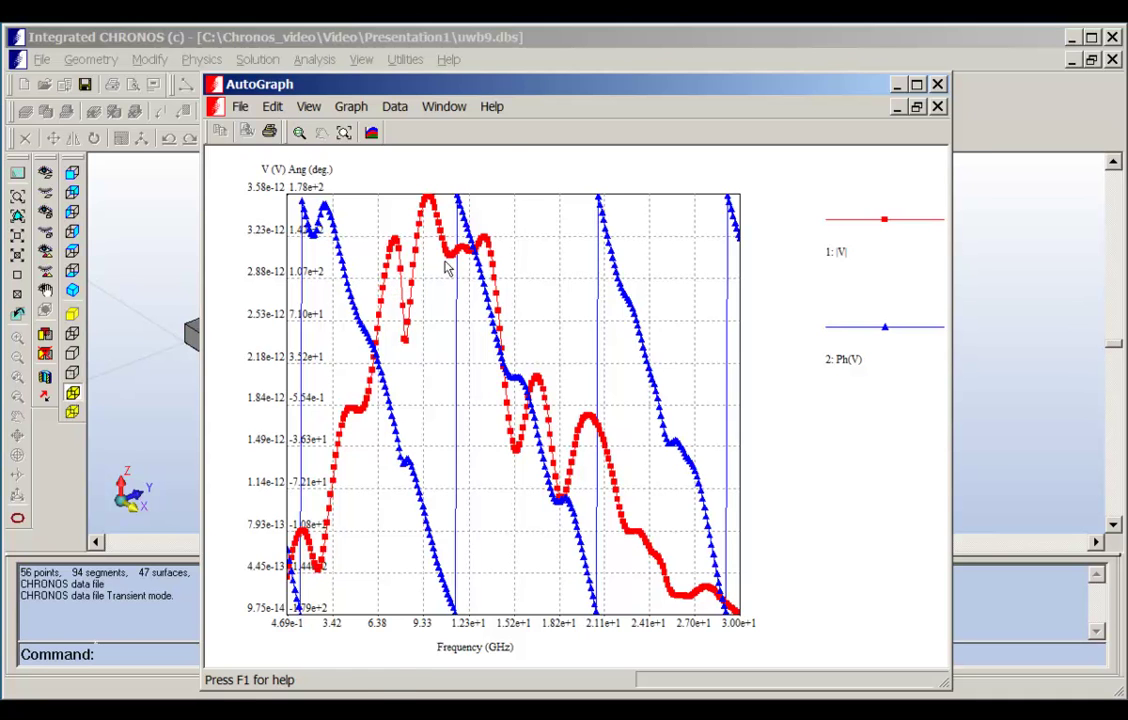
key("alt+F4")
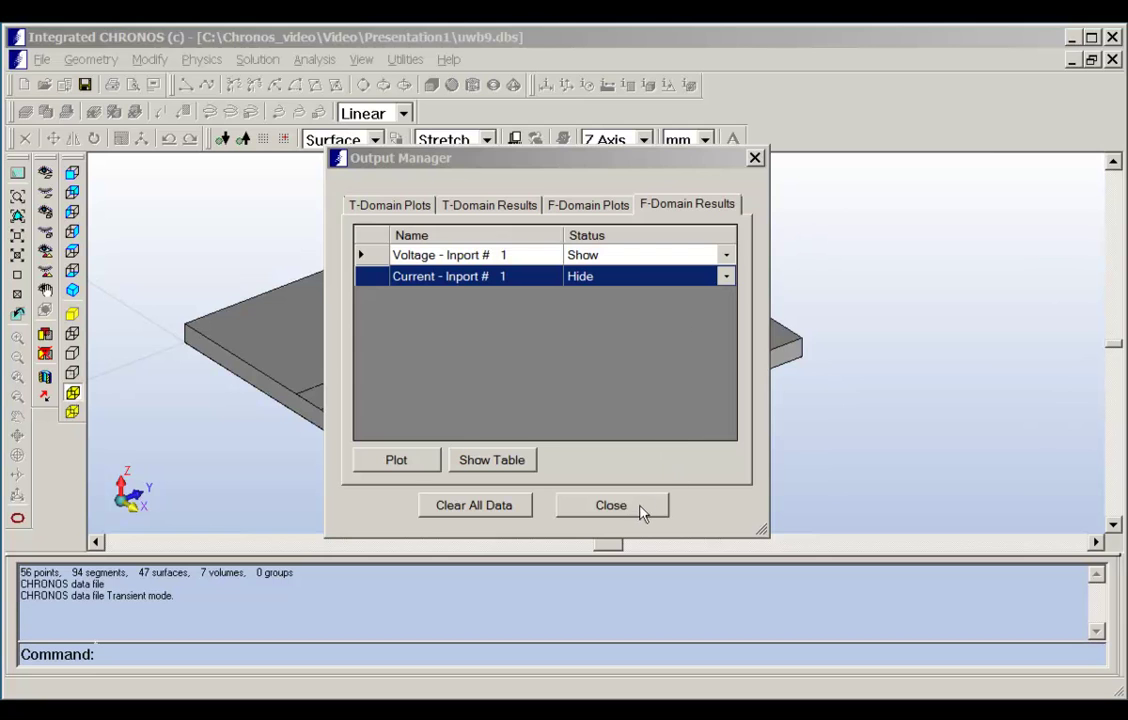
left_click(641, 512)
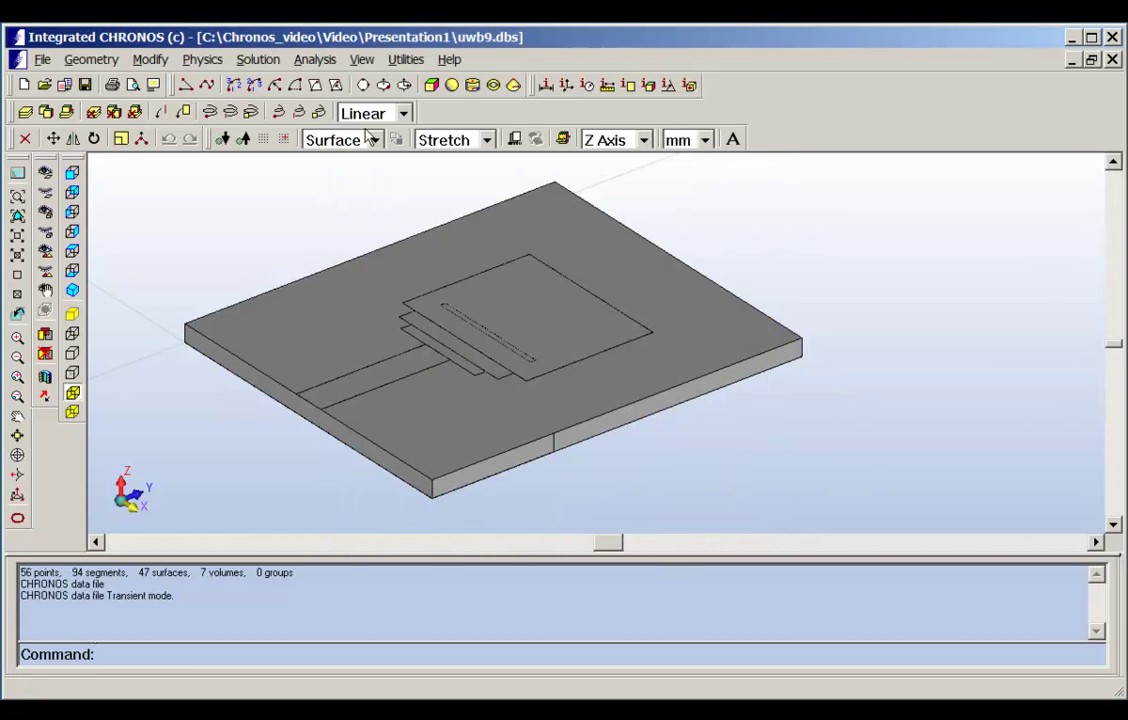
Open the Z,Y,S Matrix selection settings and examine the matrix types available for a rectangle plot
left_click(314, 59)
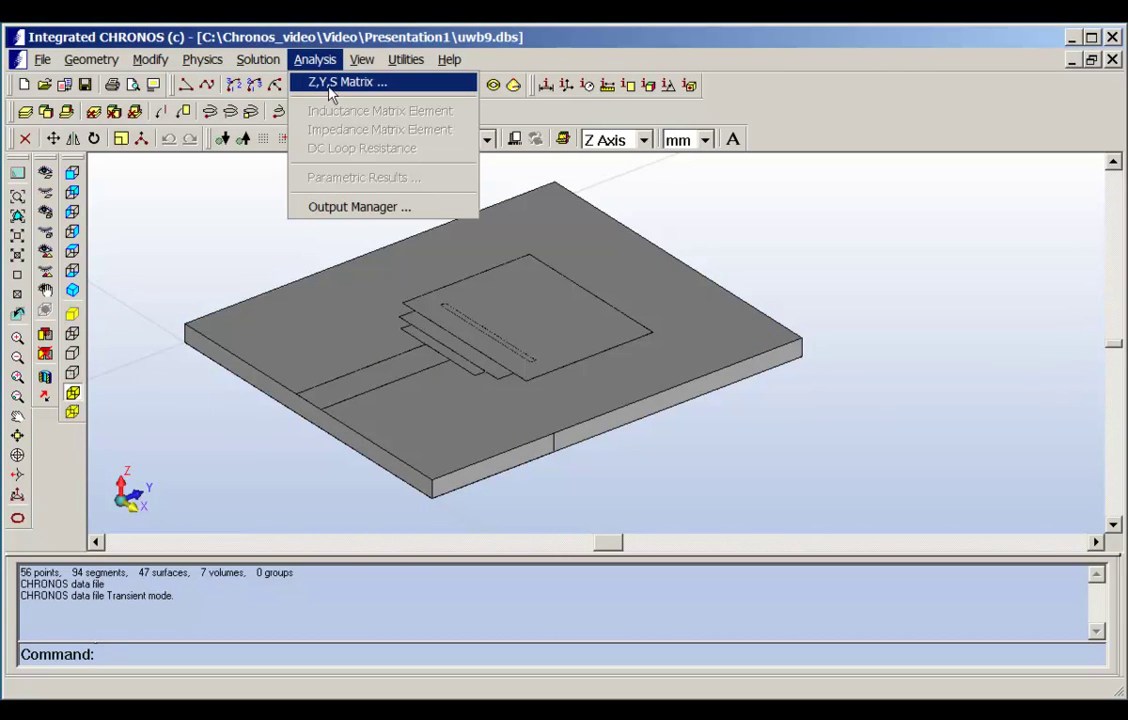
left_click(333, 84)
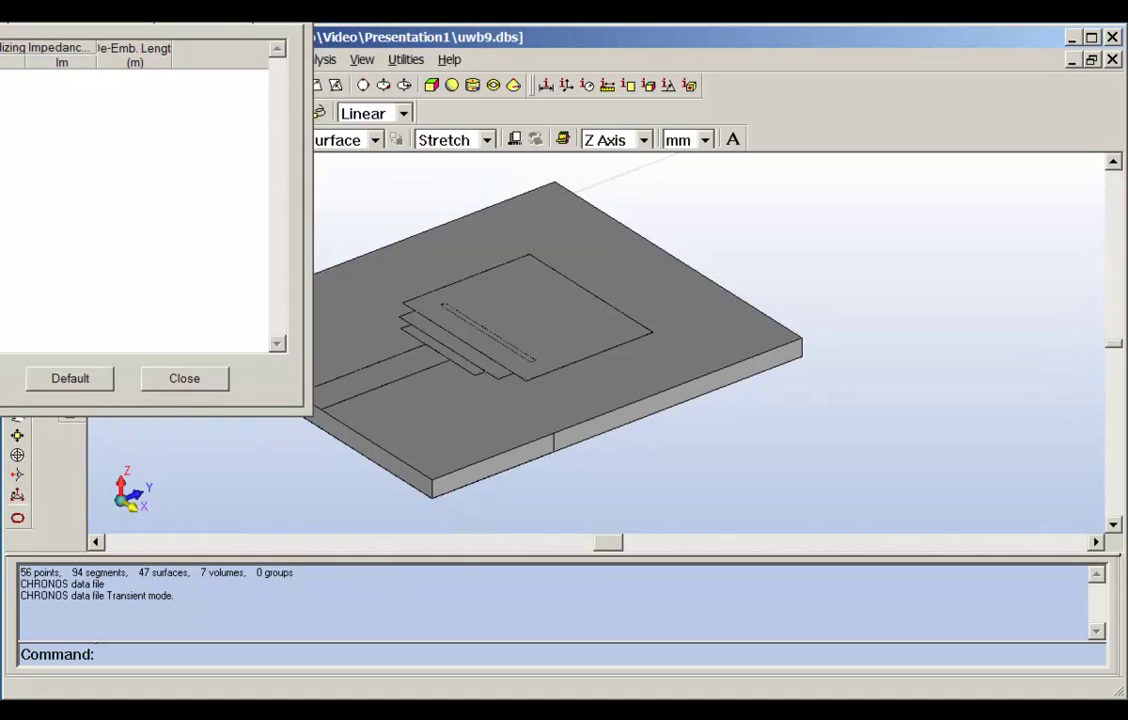
left_click_drag(190, 32, 595, 89)
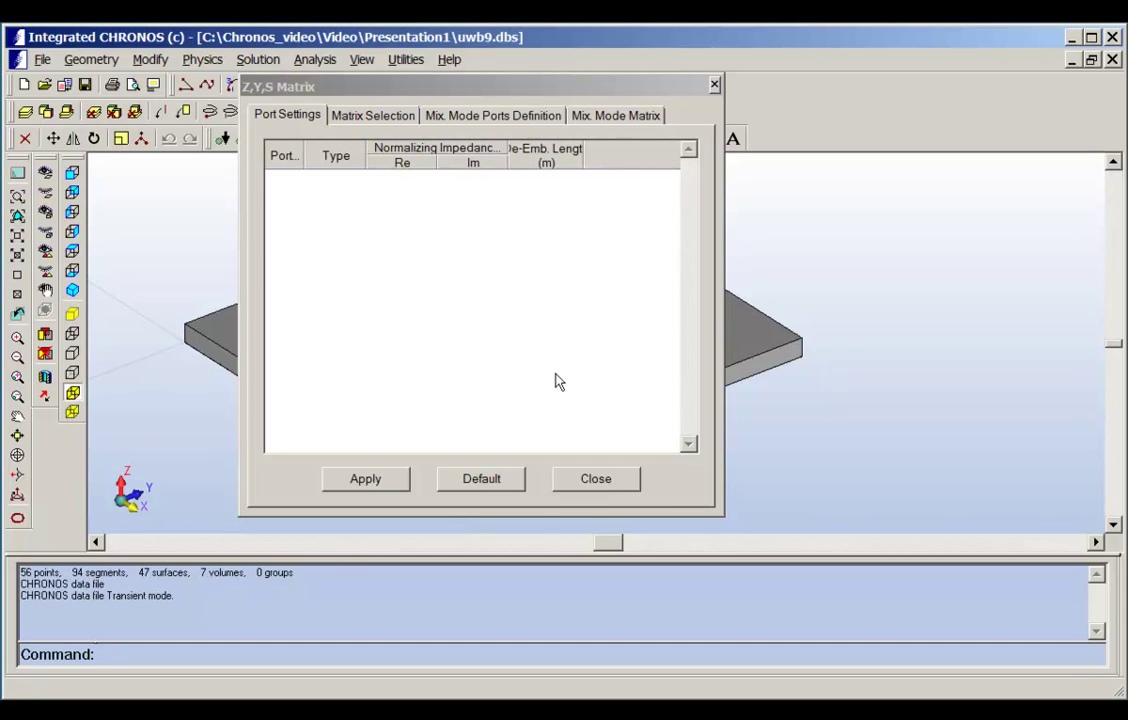
left_click(385, 120)
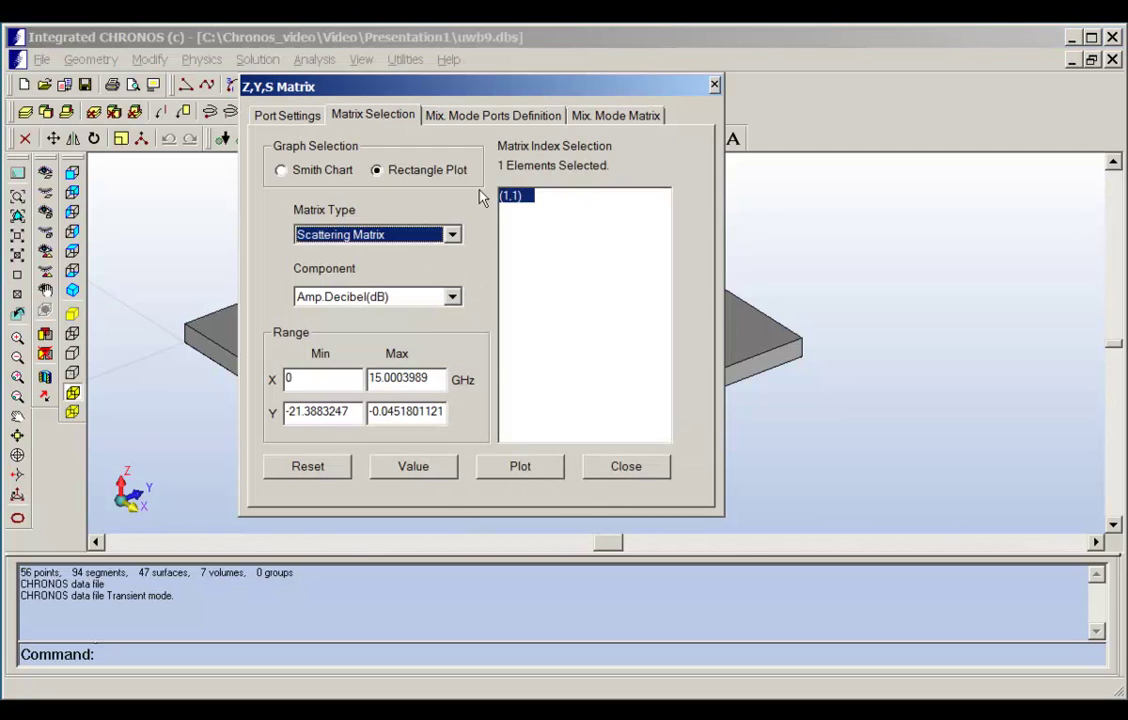
left_click(452, 235)
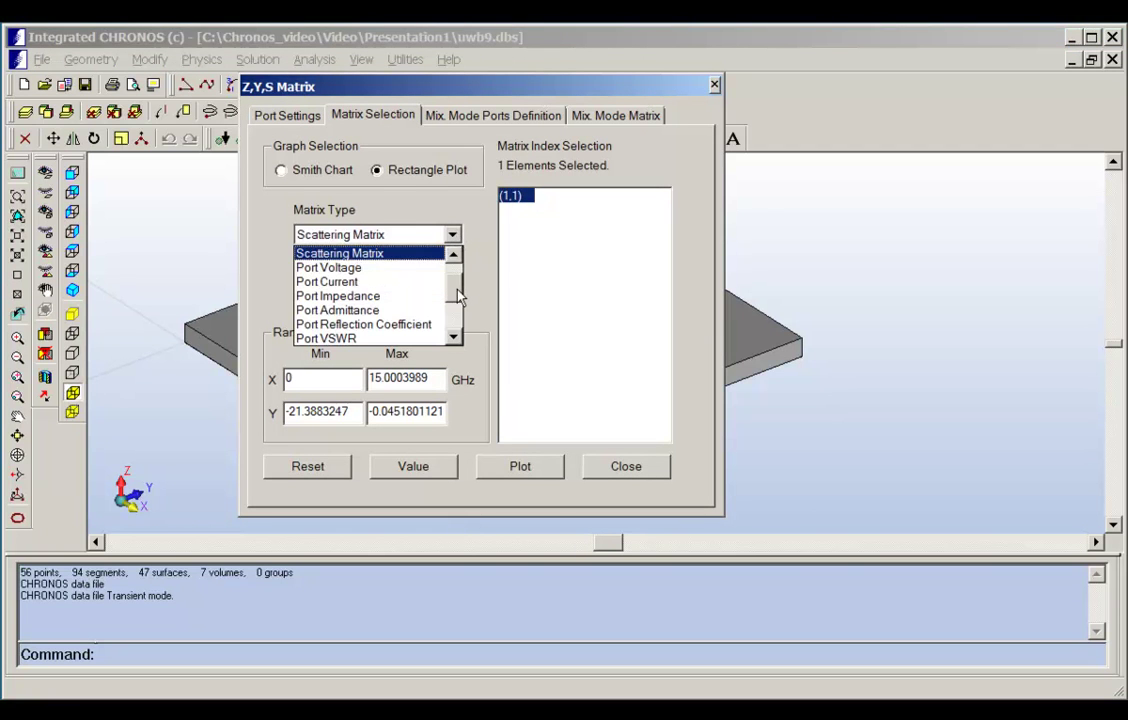
scroll(458, 265, "up", 1)
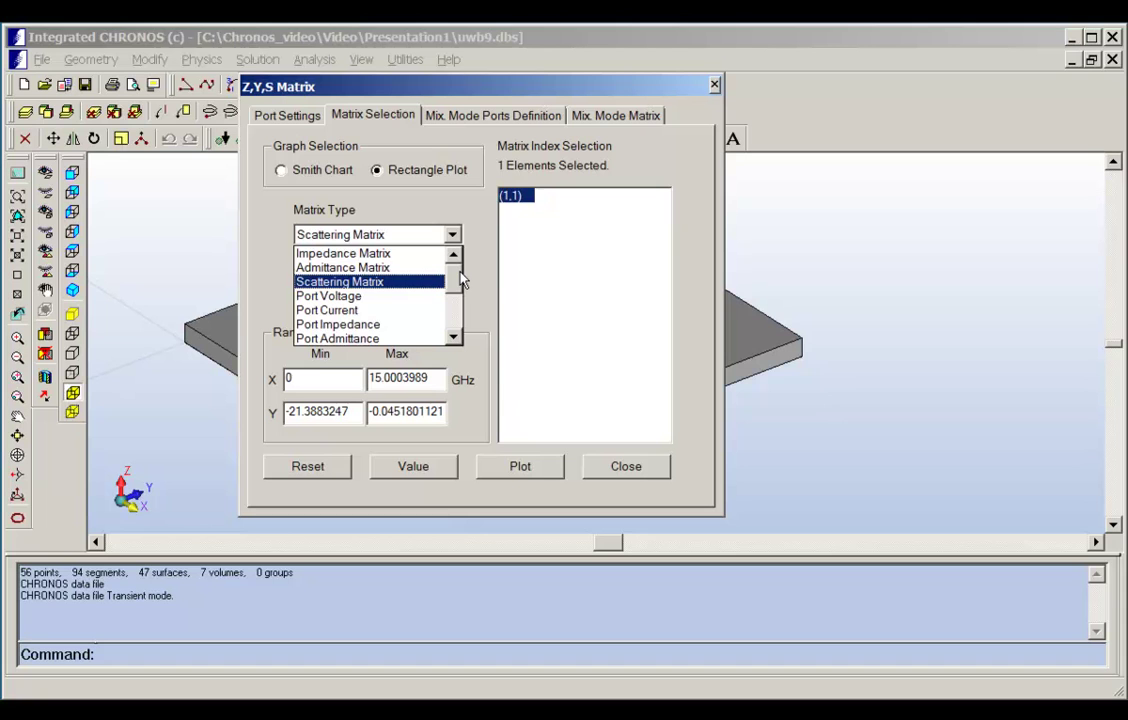
left_click_drag(461, 281, 463, 304)
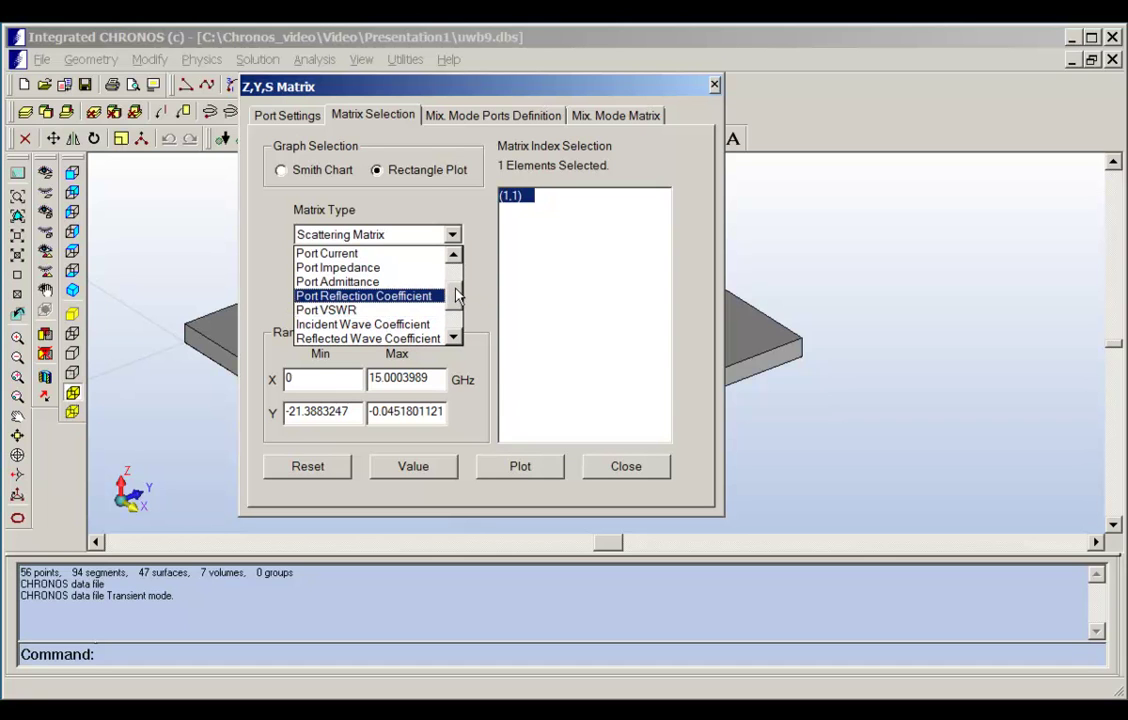
left_click_drag(459, 296, 473, 273)
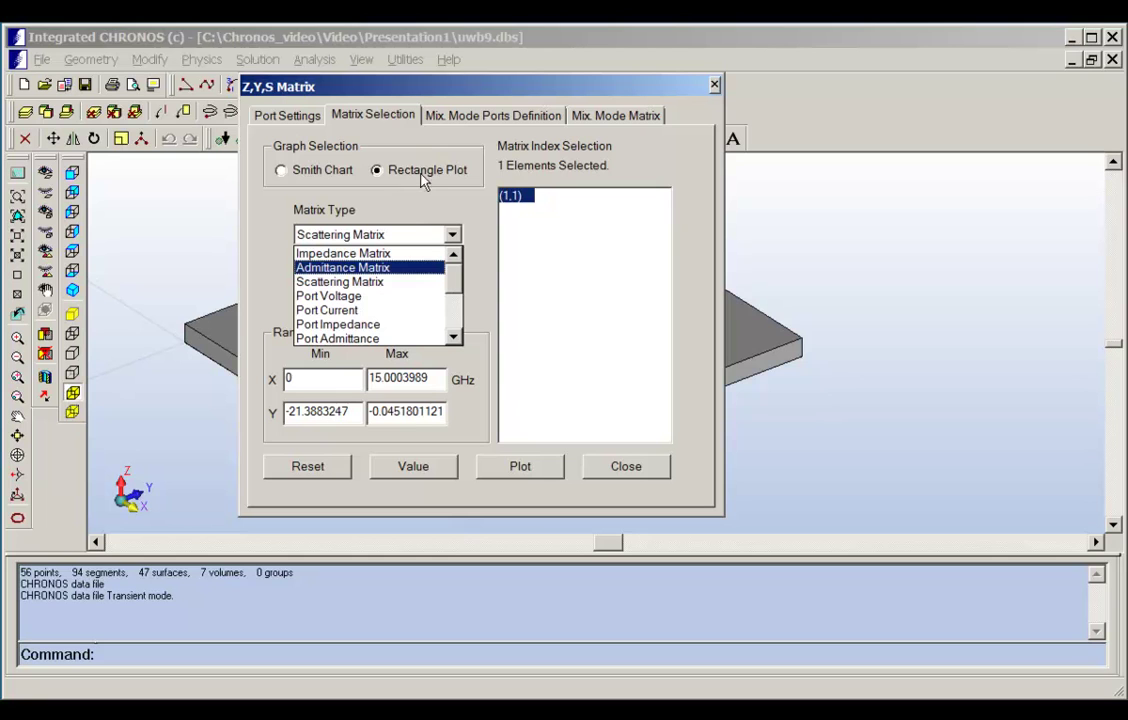
Check which matrix types the Smith chart offers and switch the graph selection back to Rectangle Plot
left_click(287, 177)
left_click(282, 172)
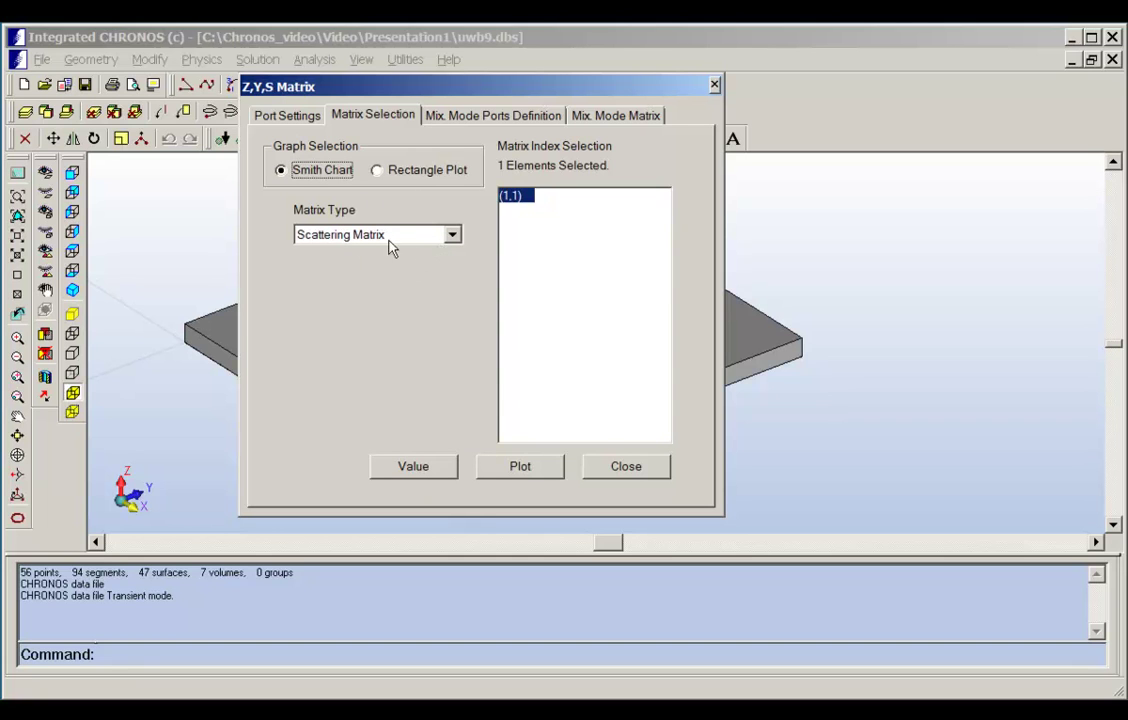
left_click(452, 236)
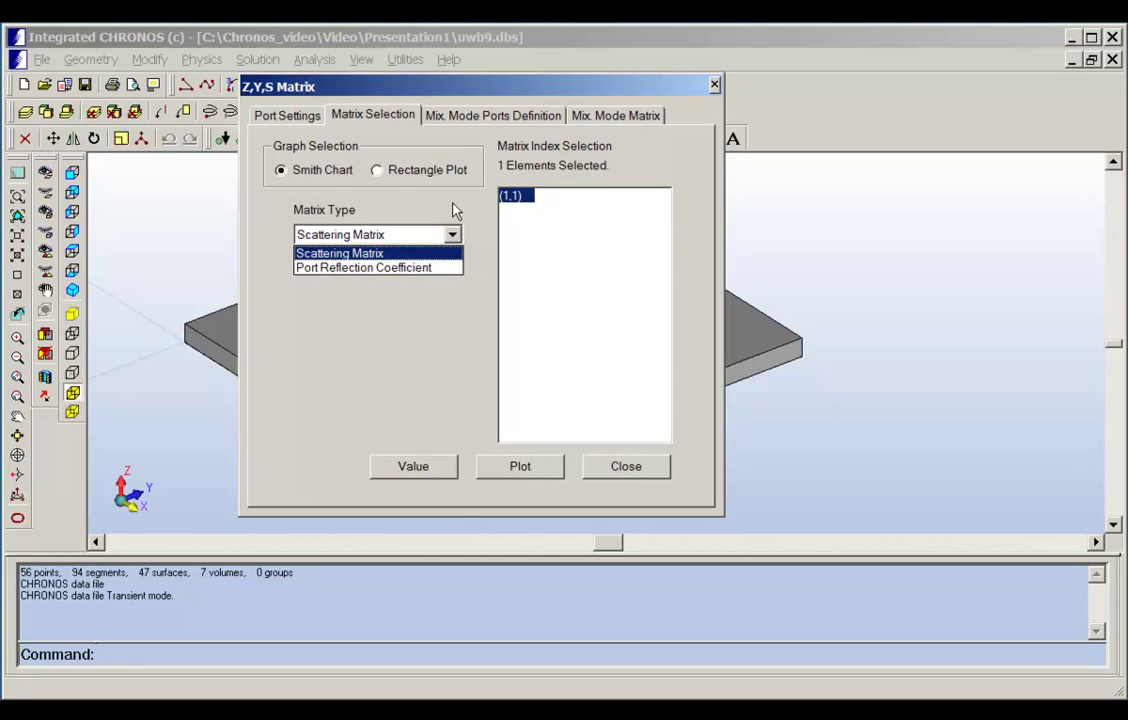
left_click(453, 210)
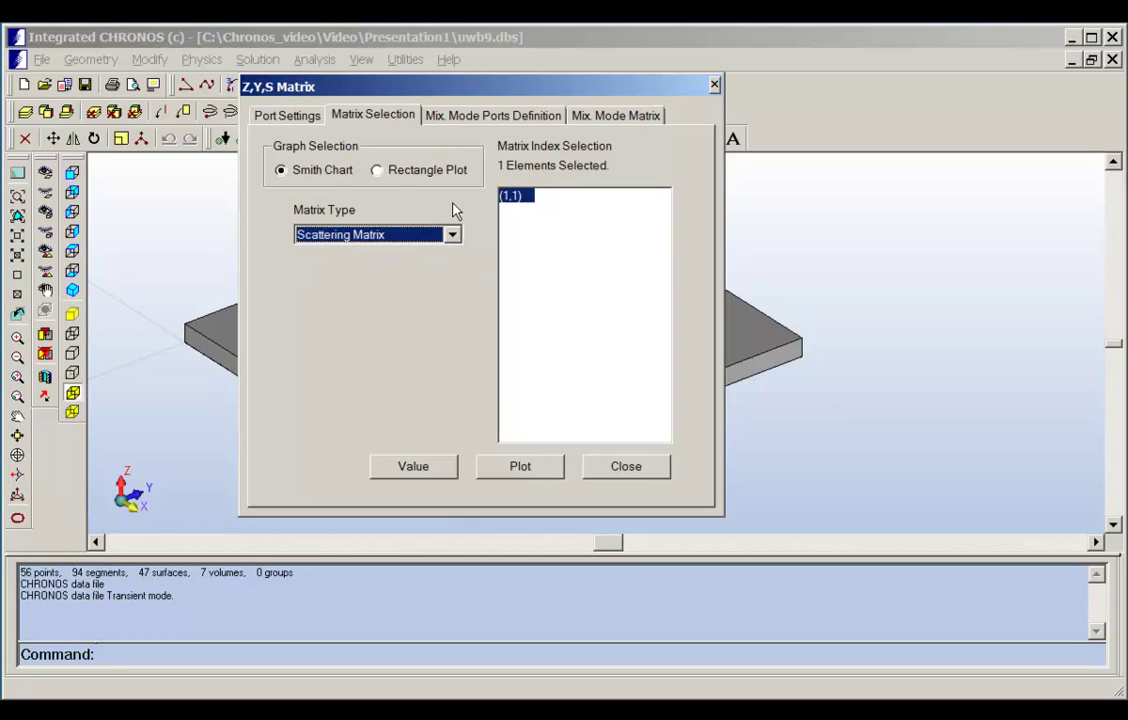
left_click(378, 172)
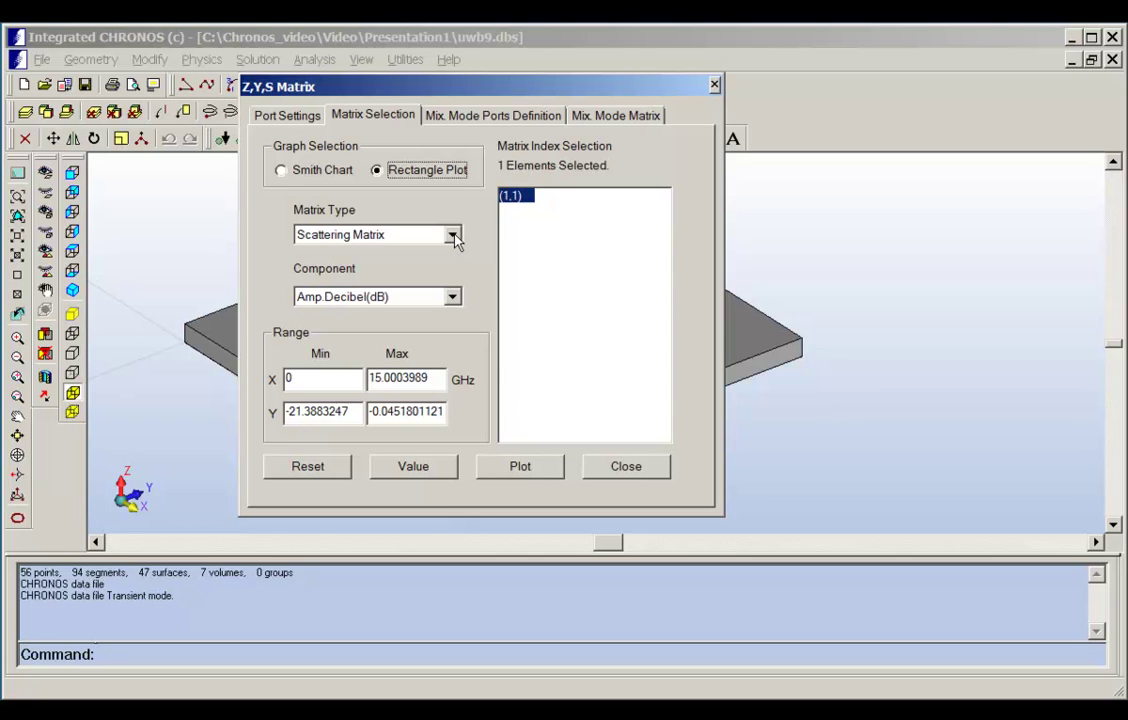
Plot element (1,1) of the scattering matrix with the component Amp.Decibel(dB) as a rectangle plot
left_click(454, 297)
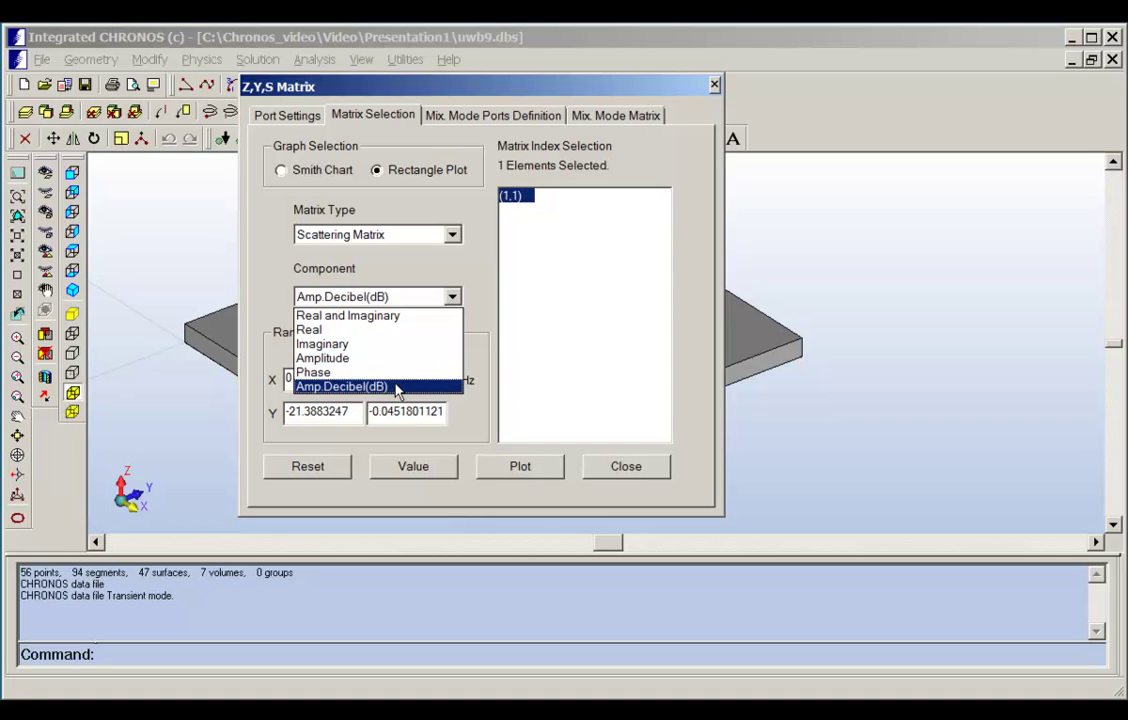
left_click(396, 388)
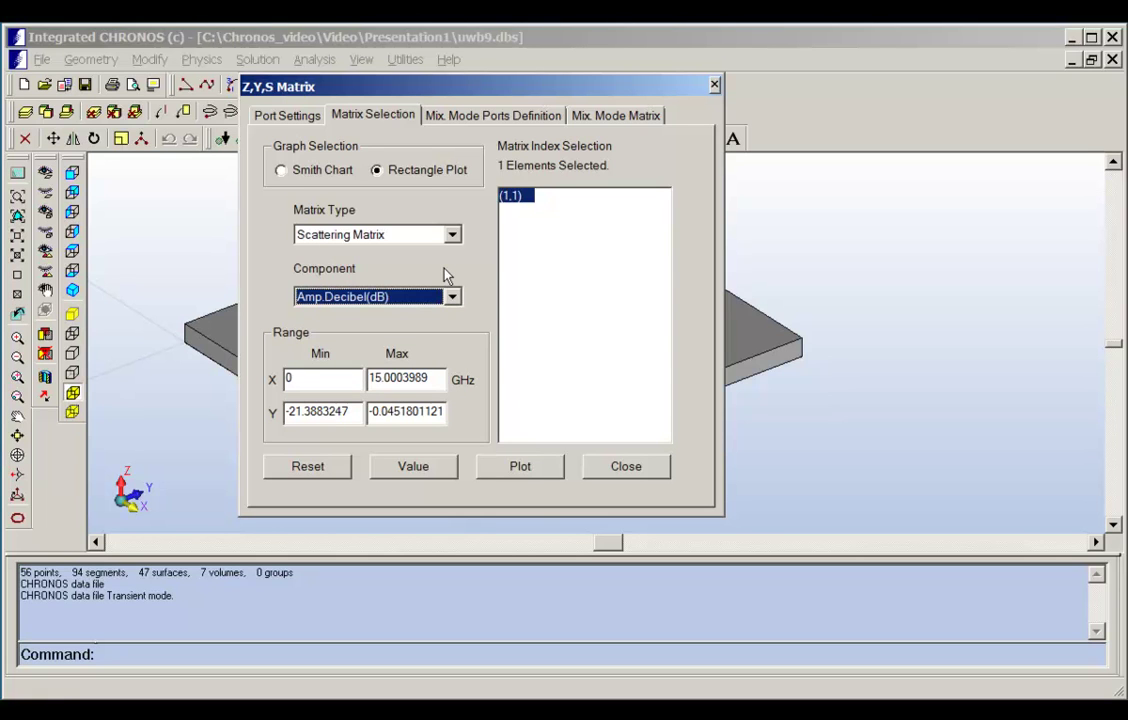
left_click(521, 468)
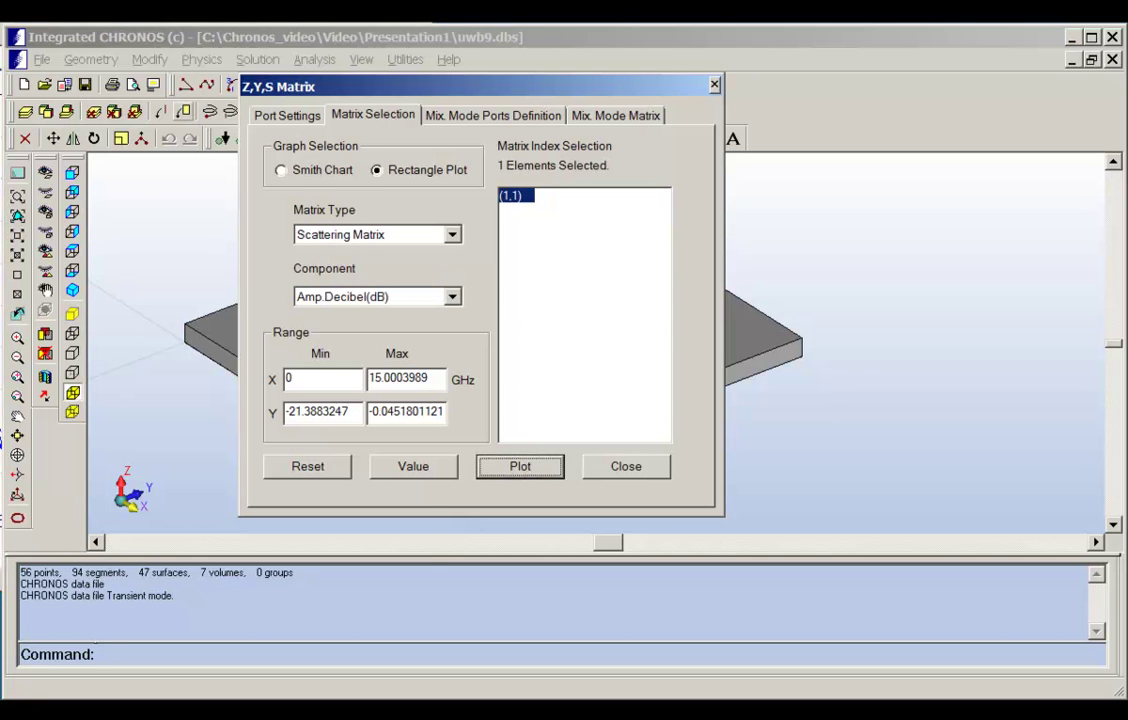
left_click_drag(227, 40, 660, 73)
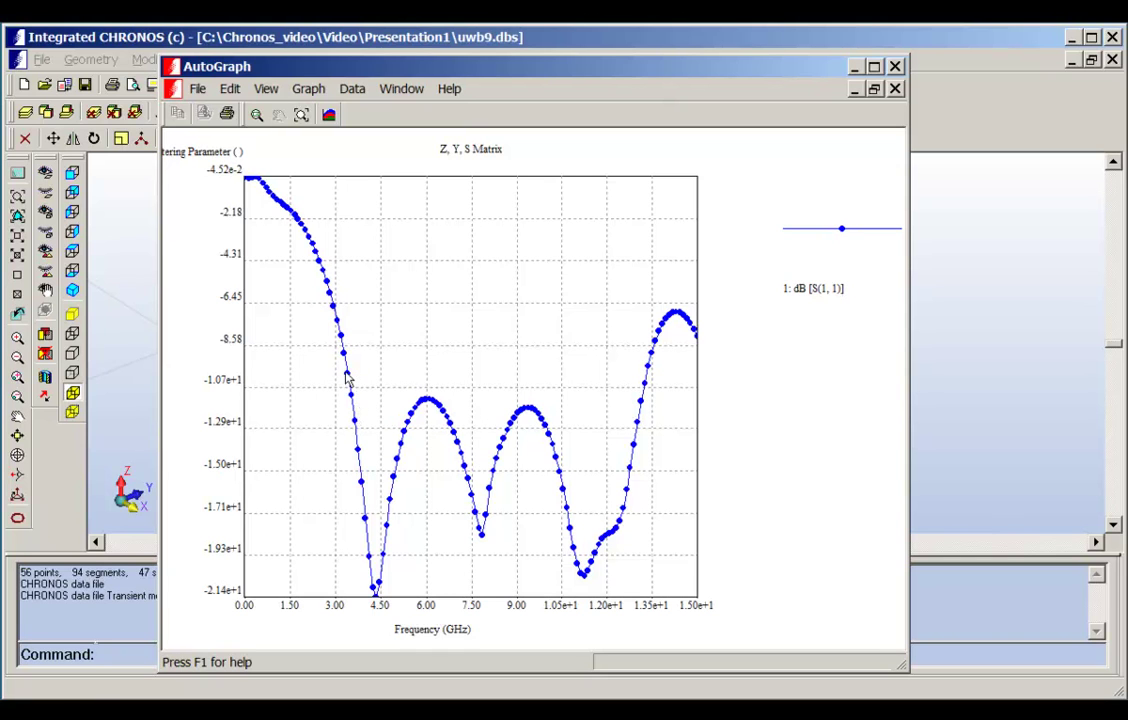
Read the S(1,1) curve near -10 dB on its falling and final rising slopes, and close the graph and matrix dialog
mouse_move(347, 375)
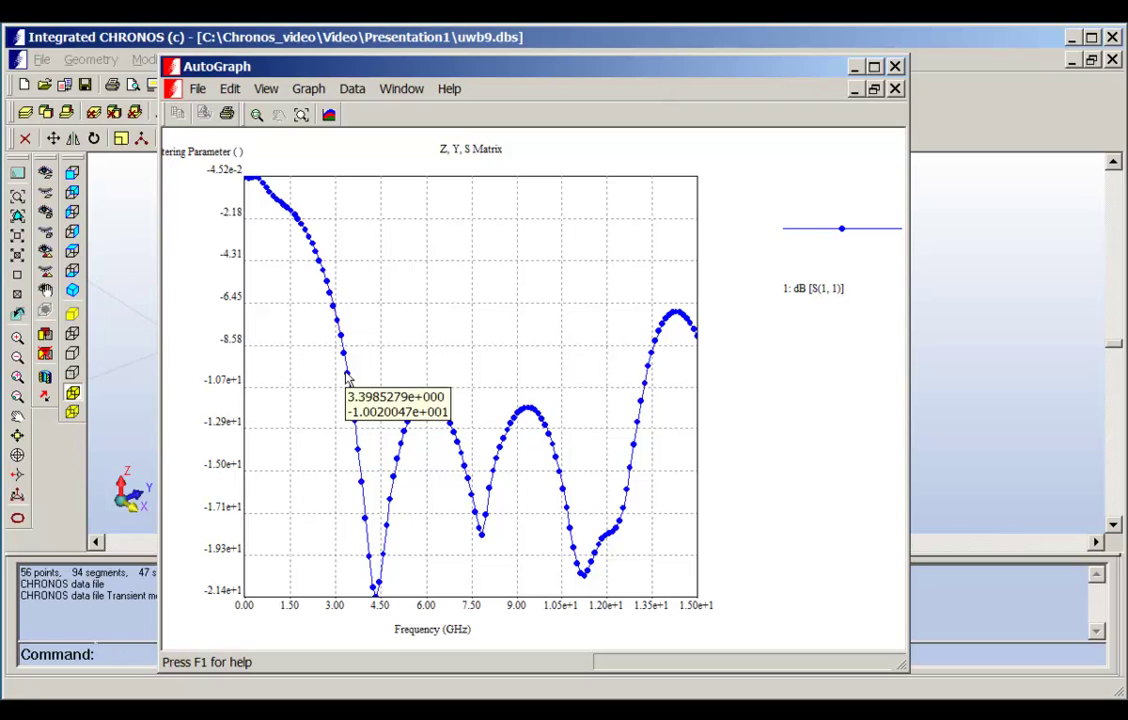
mouse_move(645, 388)
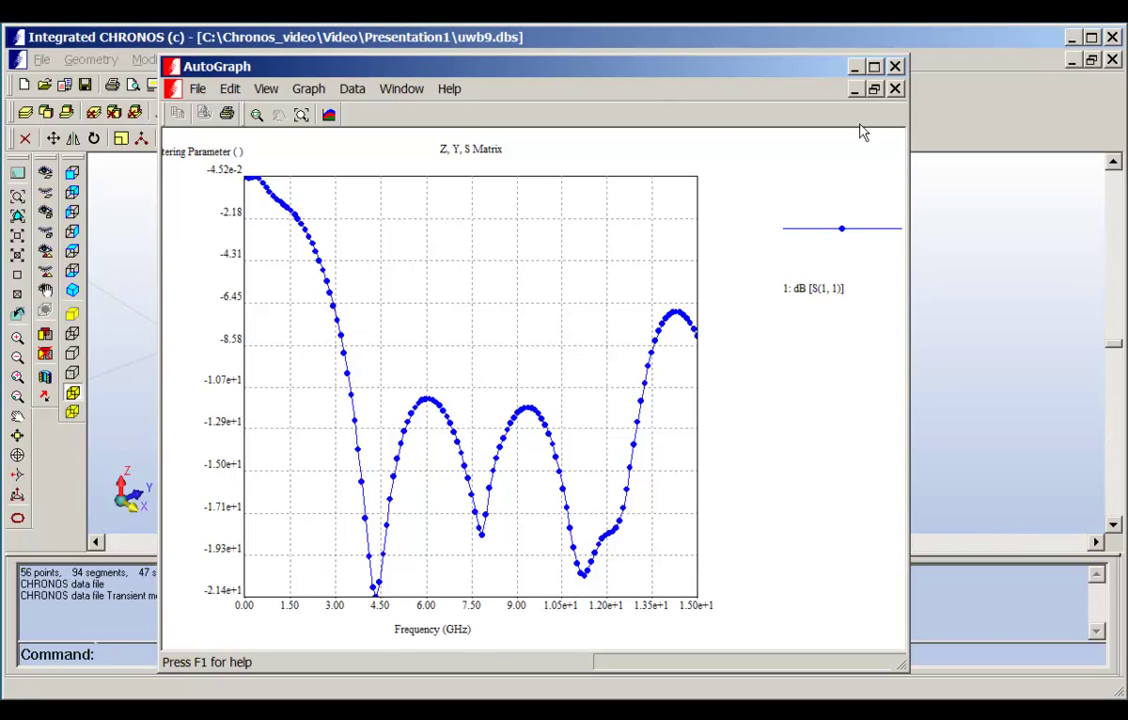
left_click(895, 67)
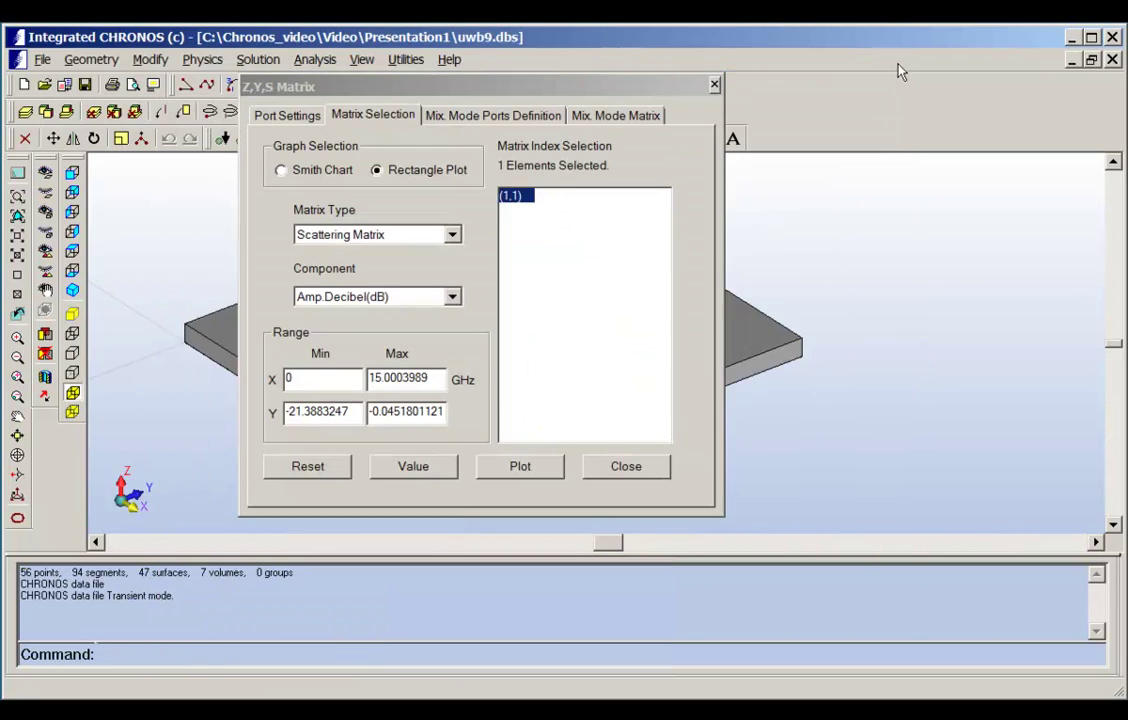
left_click(637, 474)
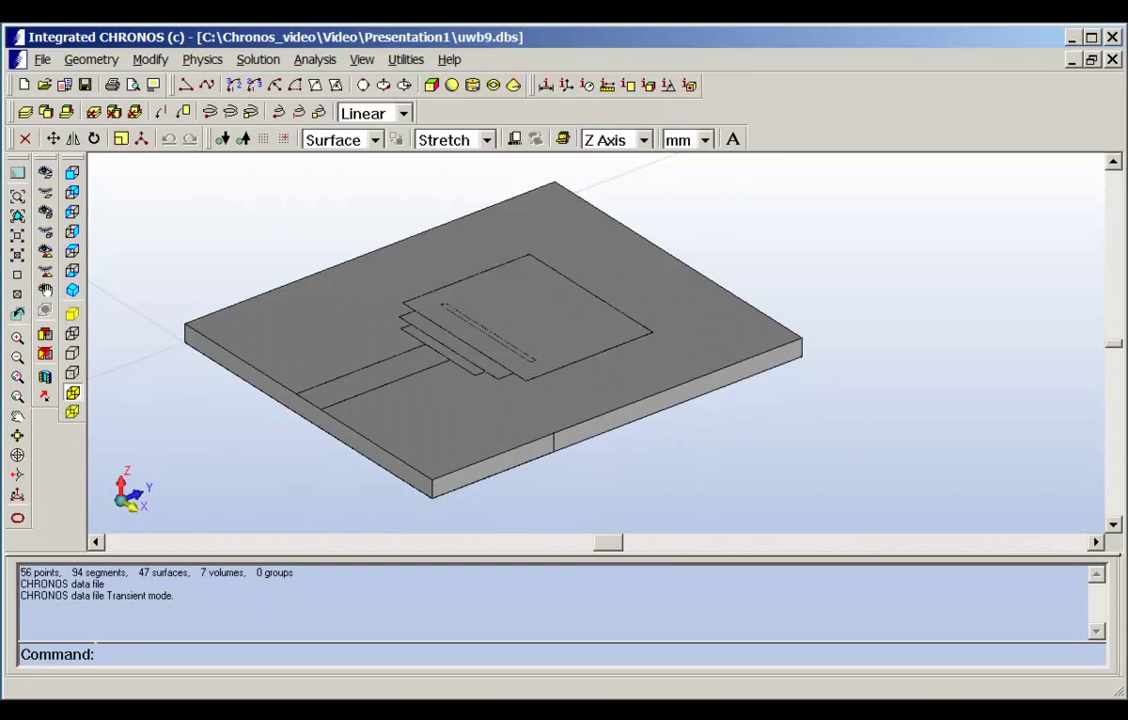